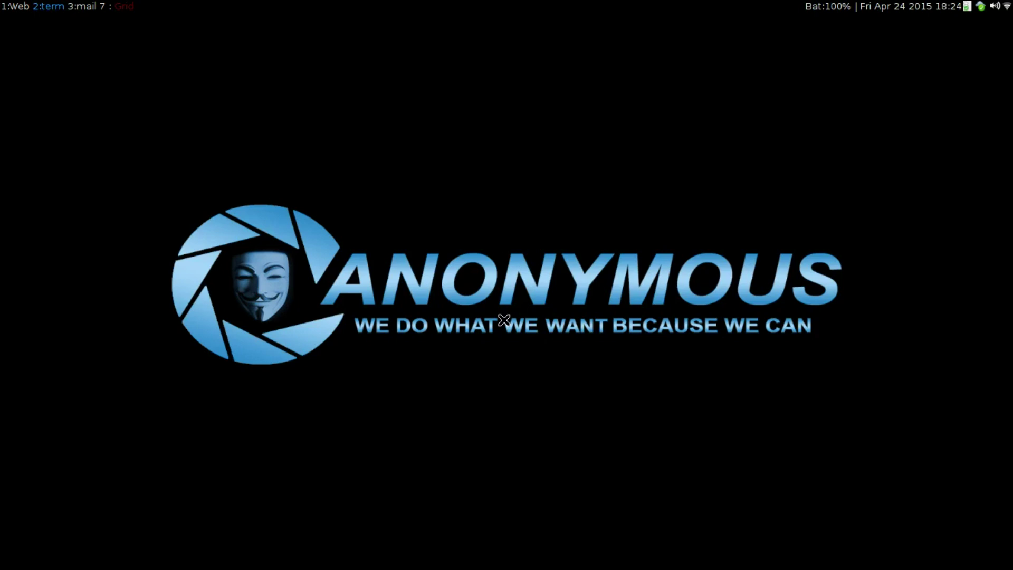
- Switch to the 1:Web workspace and scroll down the xmonad.org home page
{"action": "key", "text": "super+1"}
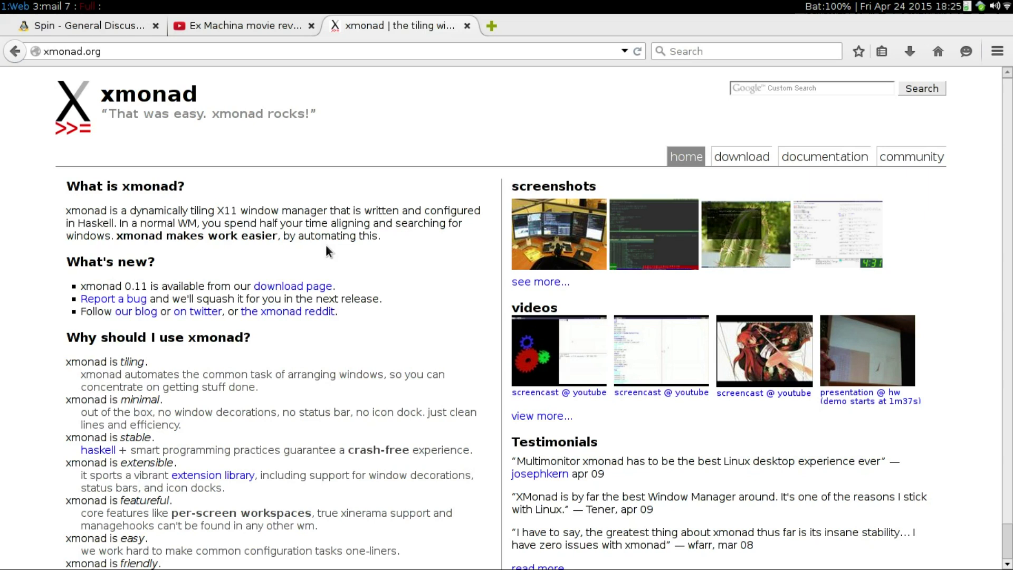
{"action": "scroll", "coordinate": [326, 251], "scroll_direction": "down", "scroll_amount": 1}
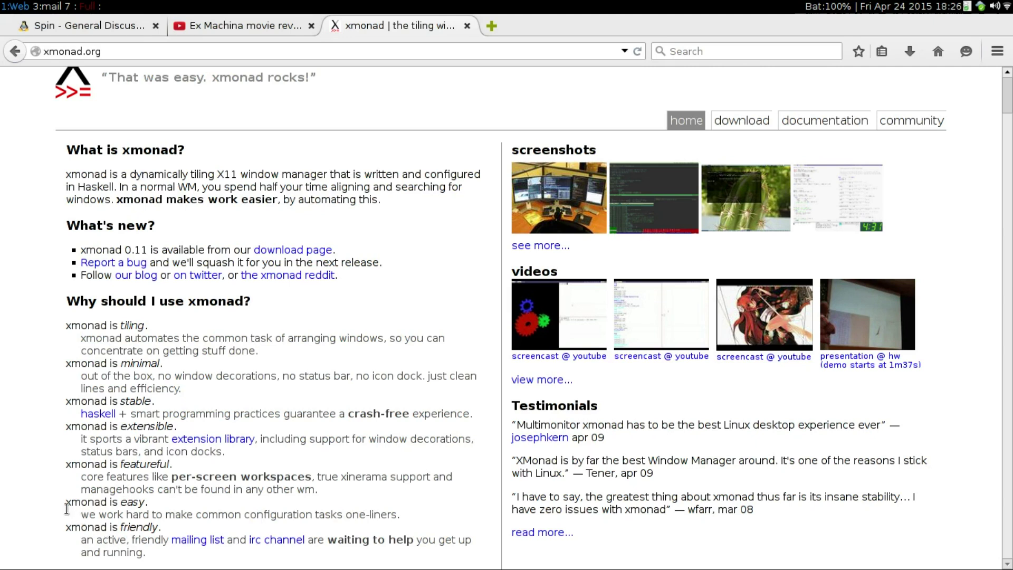
- Highlight, then deselect, the 'xmonad is easy' line and the two easy-configuration lines on xmonad.org
{"action": "left_click_drag", "start_coordinate": [65, 507], "coordinate": [137, 500]}
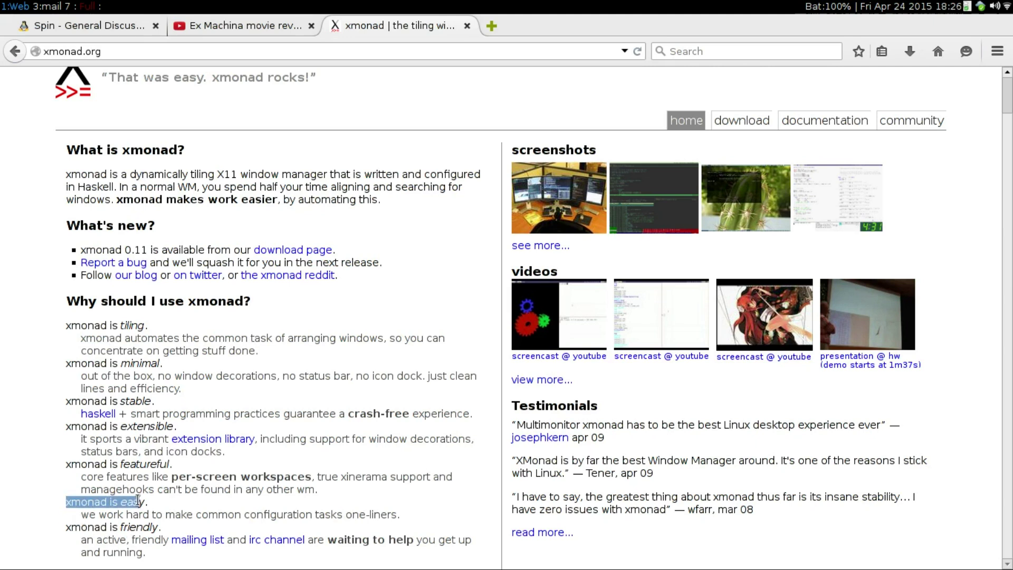
{"action": "left_click", "coordinate": [173, 503]}
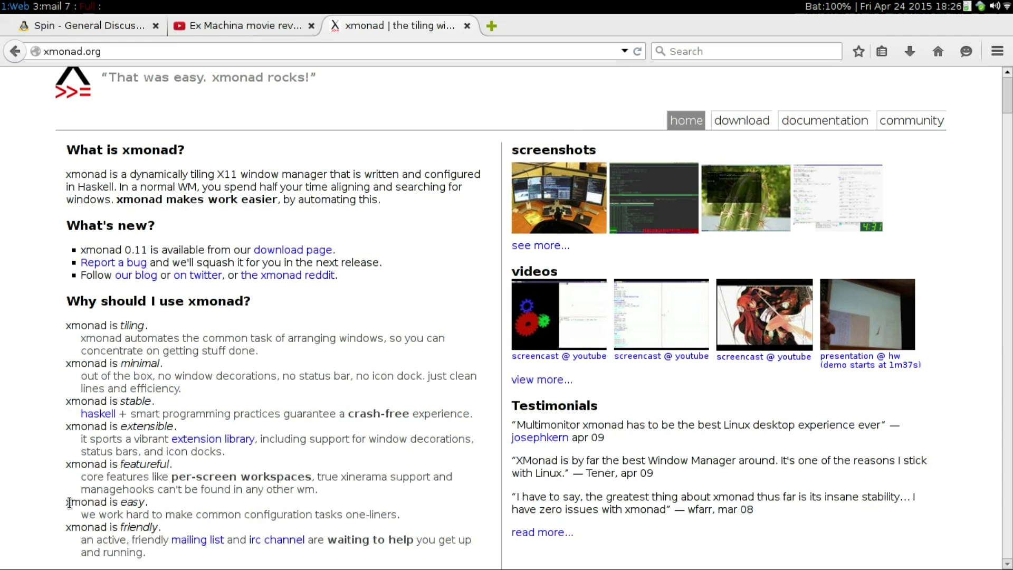
{"action": "left_click_drag", "start_coordinate": [82, 514], "coordinate": [151, 526]}
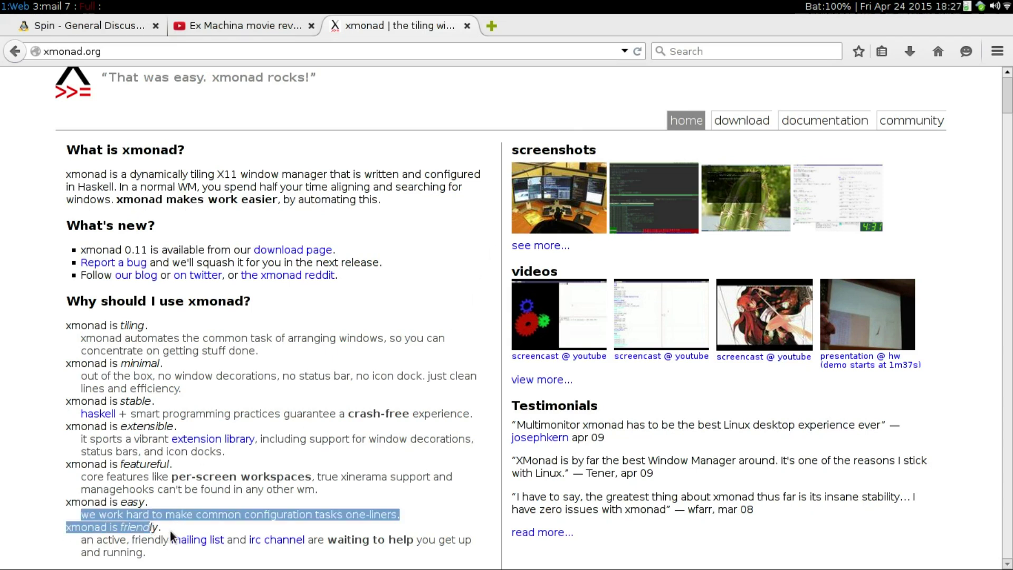
{"action": "left_click", "coordinate": [173, 537]}
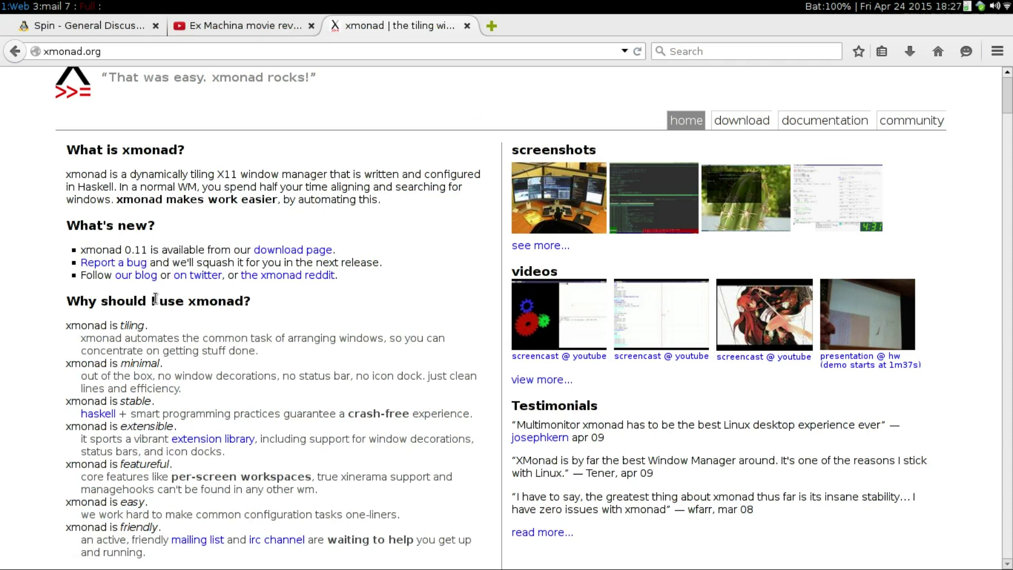
- Go to the empty 2:term workspace and spawn a urxvt terminal there
{"action": "key", "text": "super+2"}
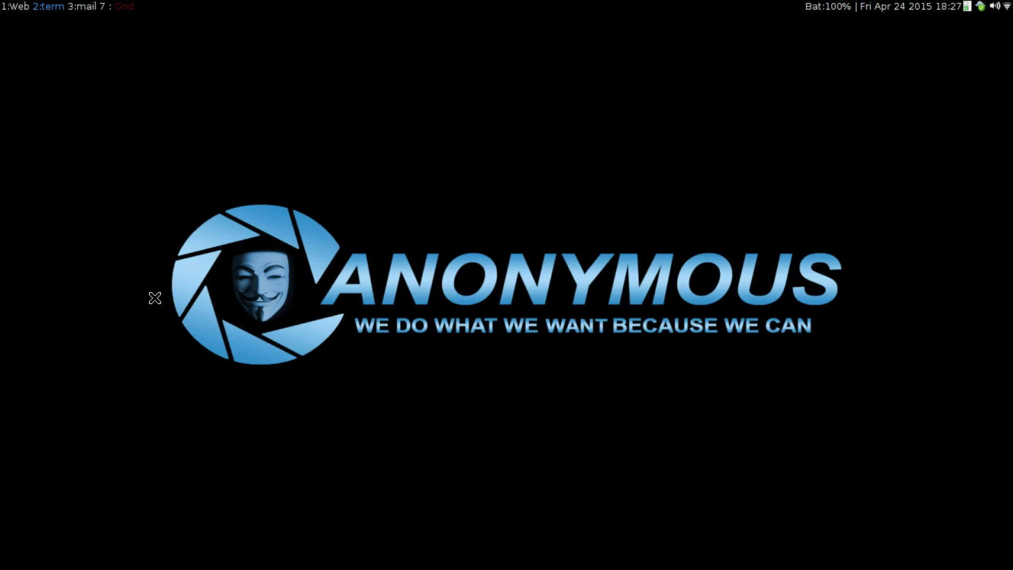
{"action": "key", "text": "super+shift+Return"}
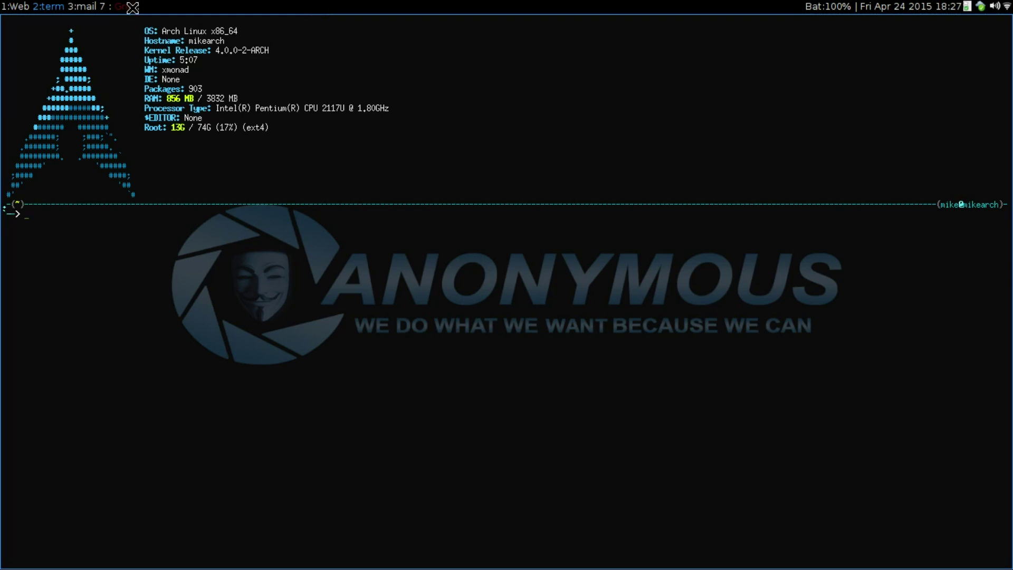
{"action": "key", "text": "alt+shift+Return"}
{"action": "key", "text": "alt+shift+Return"}
{"action": "key", "text": "alt+shift+Return"}
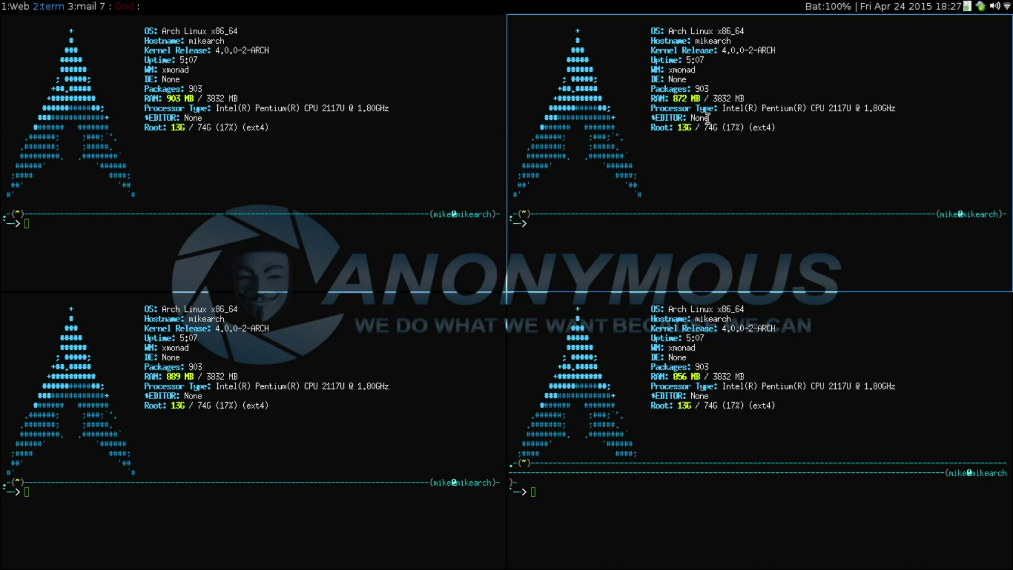
{"action": "key", "text": "alt+shift+c"}
{"action": "key", "text": "alt+shift+c"}
{"action": "key", "text": "alt+shift+c"}
{"action": "key", "text": "alt+shift+c"}
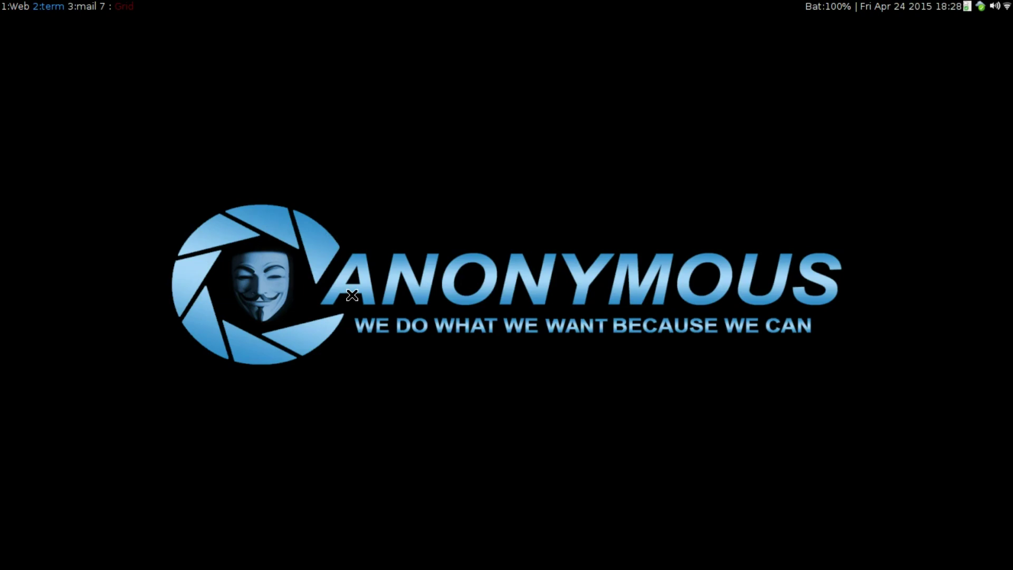
- In a new terminal, run gedit ~/.xmonad/xmonad.hs to open the config file
{"action": "key", "text": "alt+shift+Return"}
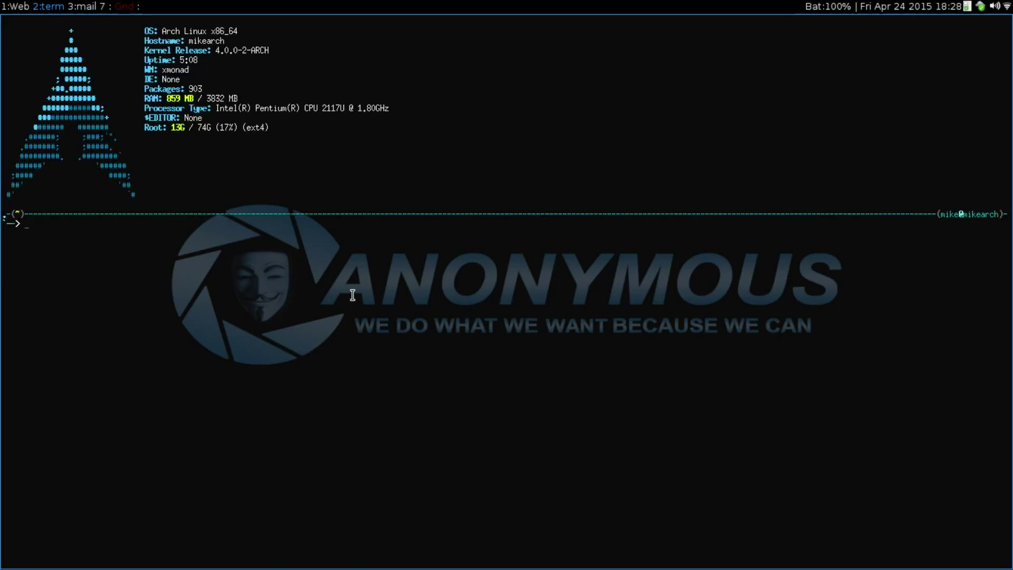
{"action": "type", "text": "gedit ~/.xmonad/xmonad.hs"}
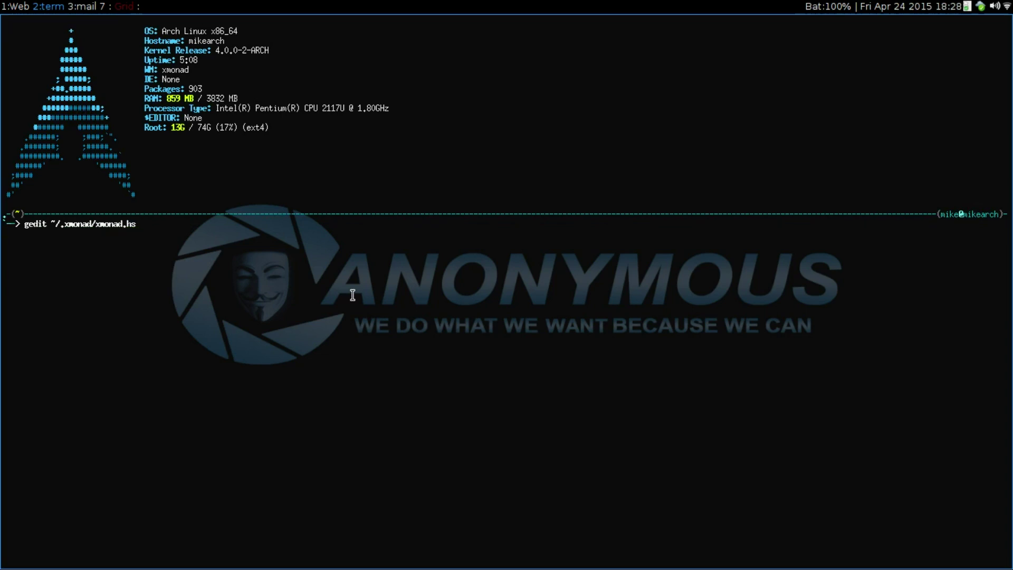
{"action": "key", "text": "Return"}
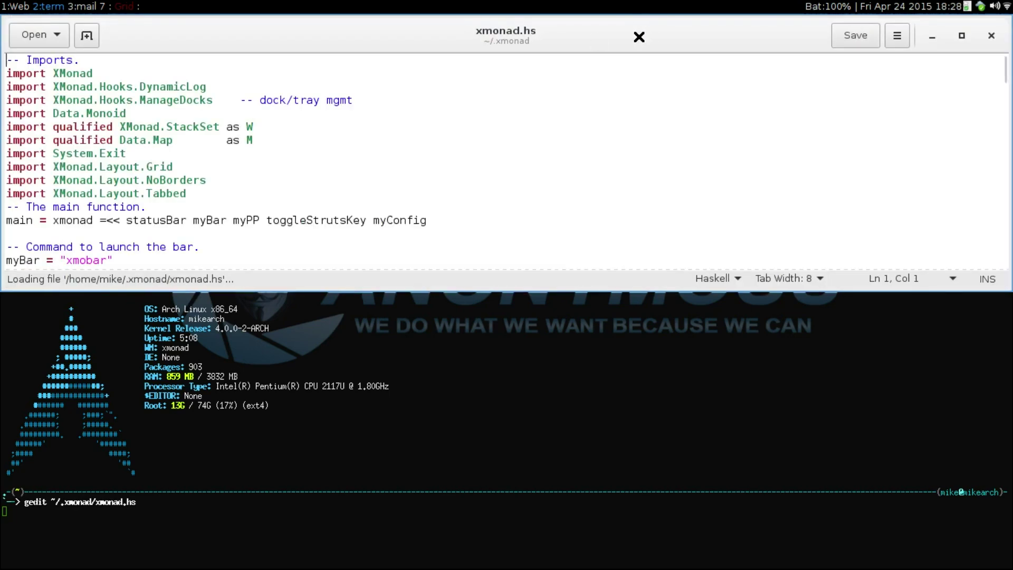
- Put gedit in the Full layout and scroll xmonad.hs down to the myConfig section
{"action": "key", "text": "alt+space"}
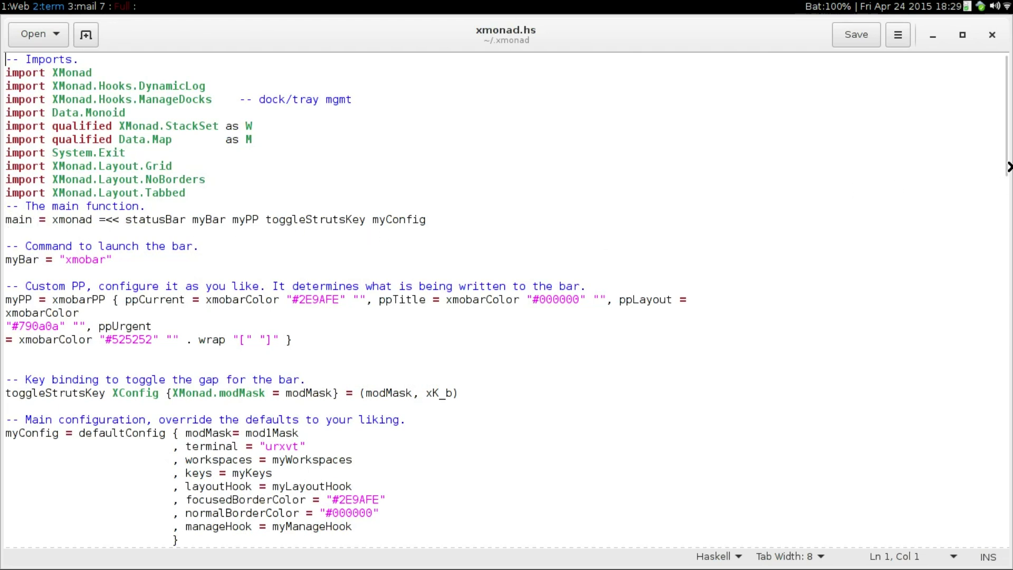
{"action": "left_click_drag", "start_coordinate": [1005, 87], "coordinate": [1002, 120]}
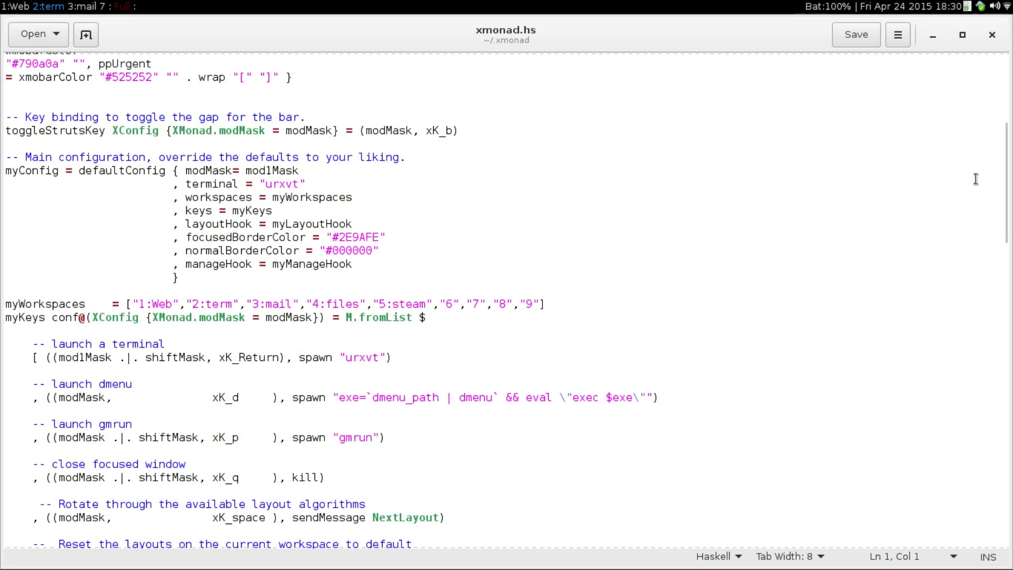
- Scroll xmonad.hs down to the amixer volume (F11/F12) and xbacklight brightness (F4/F5) bindings
{"action": "scroll", "coordinate": [1002, 140], "scroll_direction": "down", "scroll_amount": 5}
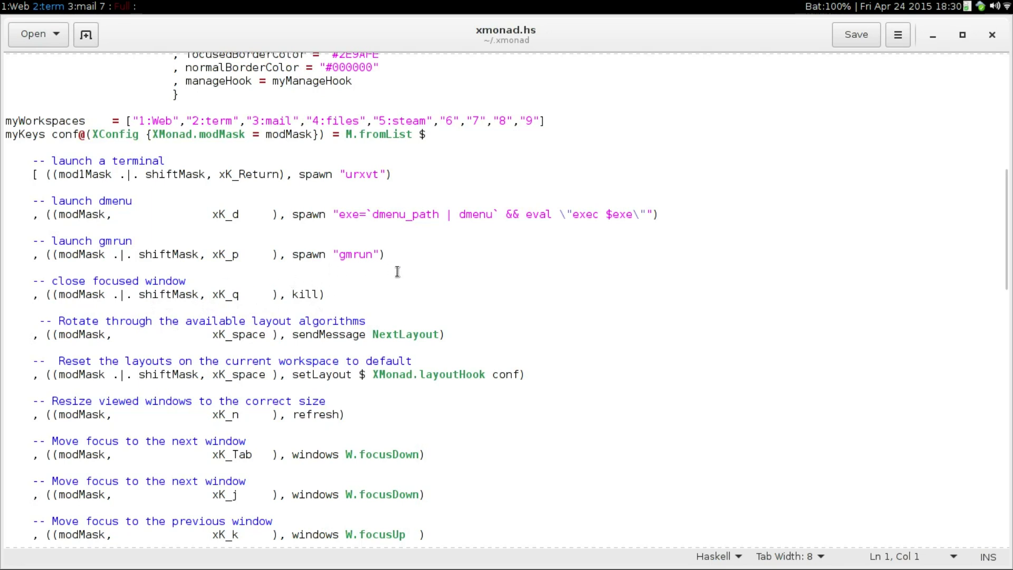
{"action": "left_click_drag", "start_coordinate": [1004, 183], "coordinate": [1004, 270]}
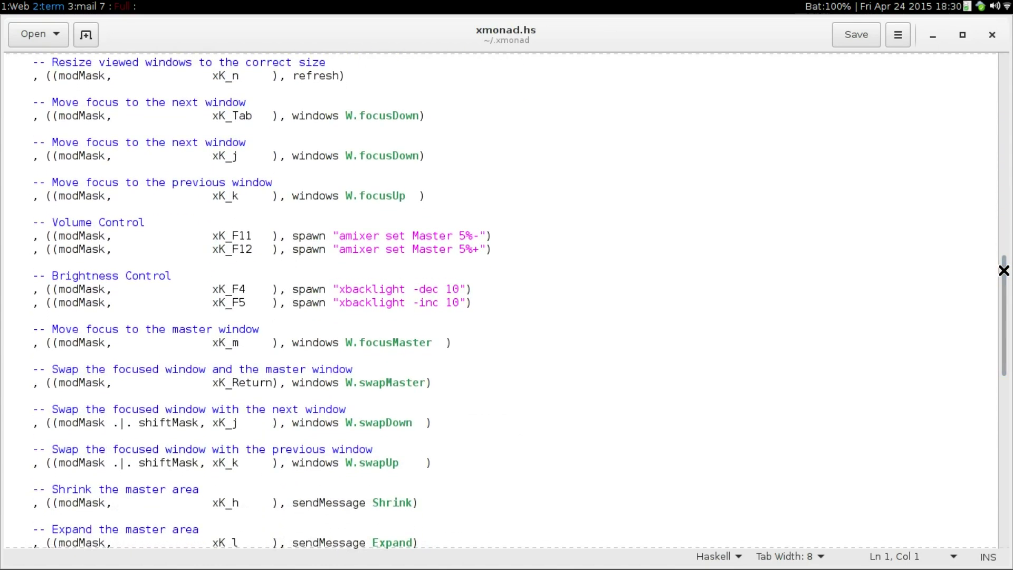
- Fill the empty 4:files workspace with a grid of four tiled terminals
{"action": "key", "text": "super+4"}
{"action": "key", "text": "super+shift+Return"}
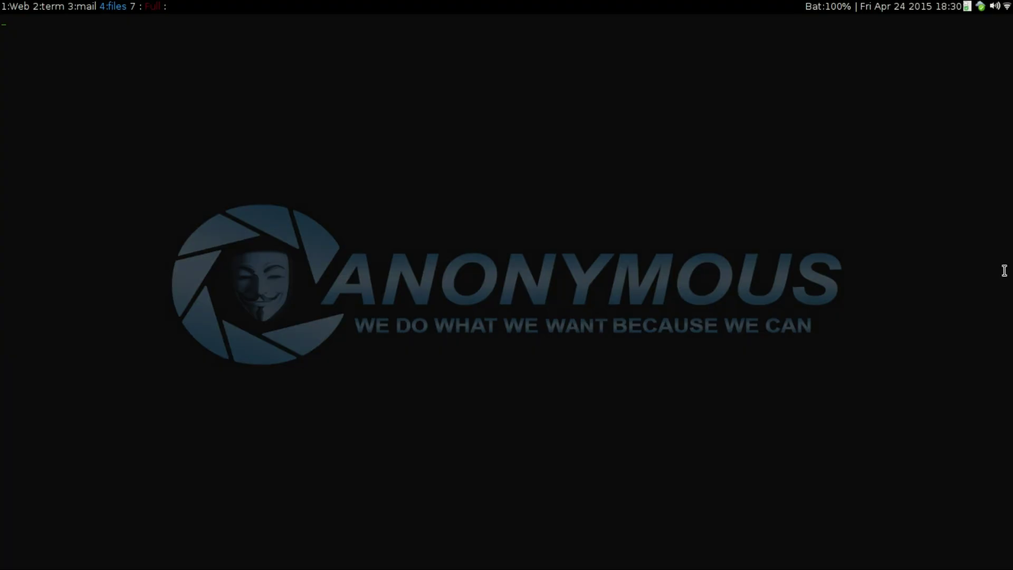
{"action": "key", "text": "super+shift+Return"}
{"action": "key", "text": "super+shift+Return"}
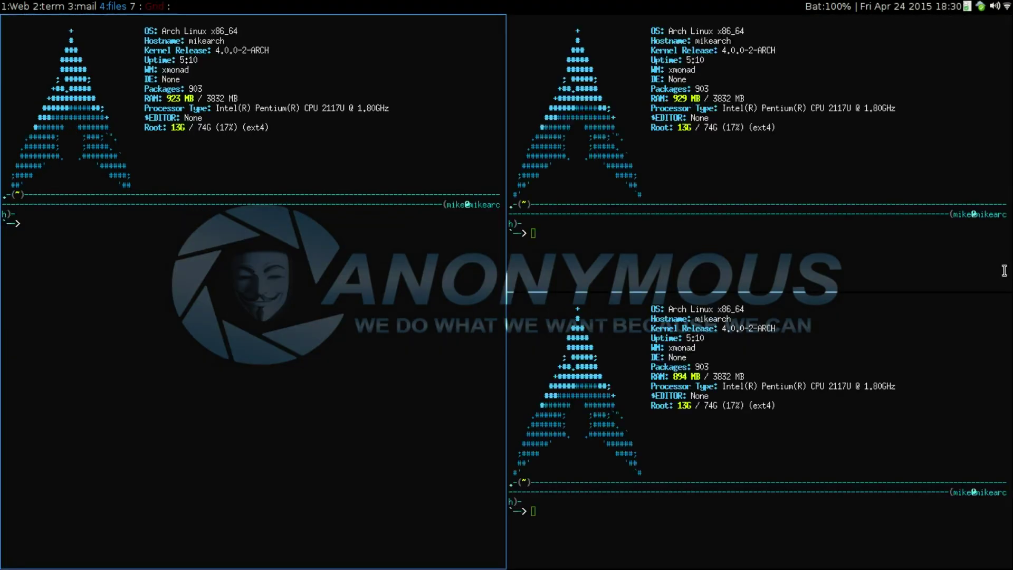
{"action": "key", "text": "super+shift+Return"}
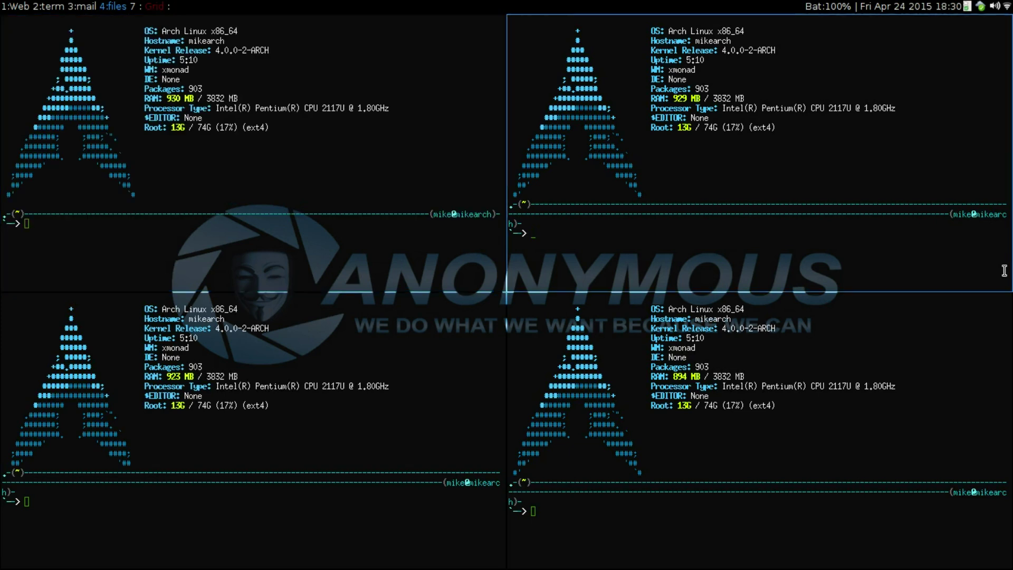
- Swap the 929 MB terminal around the grid to bottom-right, switch to Full layout, and return to workspace 2
{"action": "key", "text": "super+shift+k"}
{"action": "key", "text": "super+shift+j"}
{"action": "key", "text": "super+shift+k"}
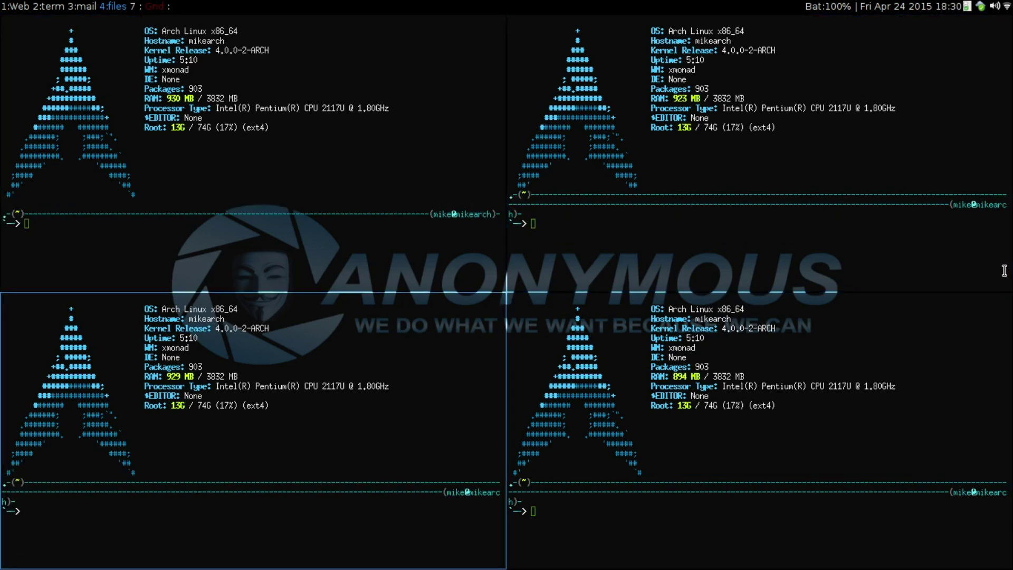
{"action": "key", "text": "super+shift+k"}
{"action": "key", "text": "super+shift+j"}
{"action": "key", "text": "super+shift+j"}
{"action": "key", "text": "super+shift+k"}
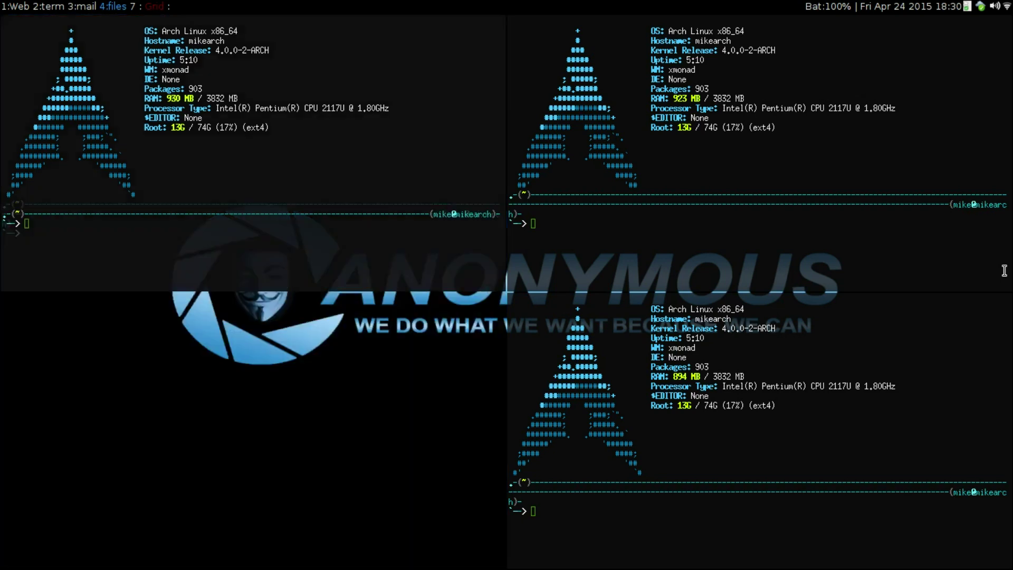
{"action": "key", "text": "super+shift+j"}
{"action": "key", "text": "super+shift+j"}
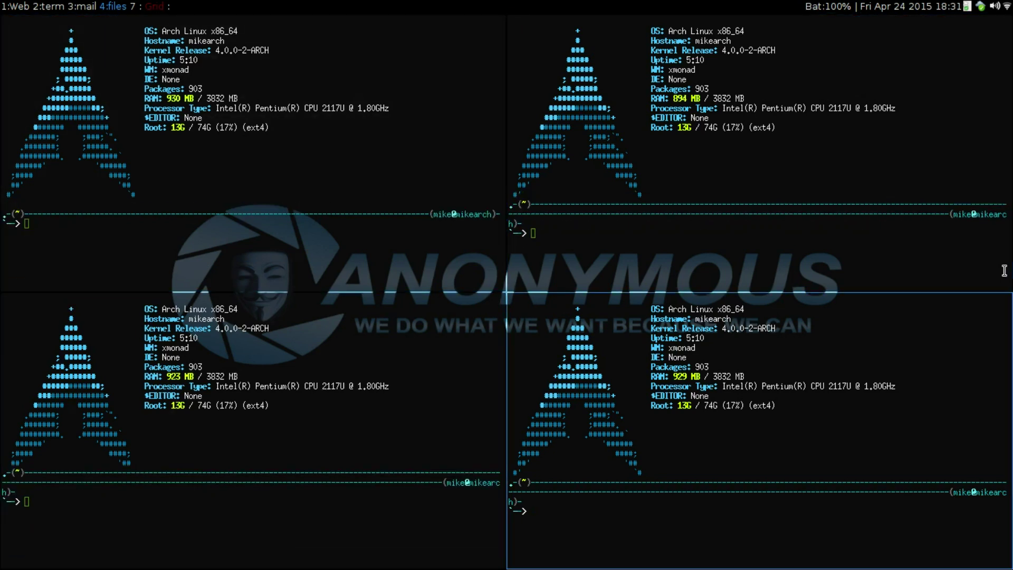
{"action": "key", "text": "super+space"}
{"action": "key", "text": "super+2"}
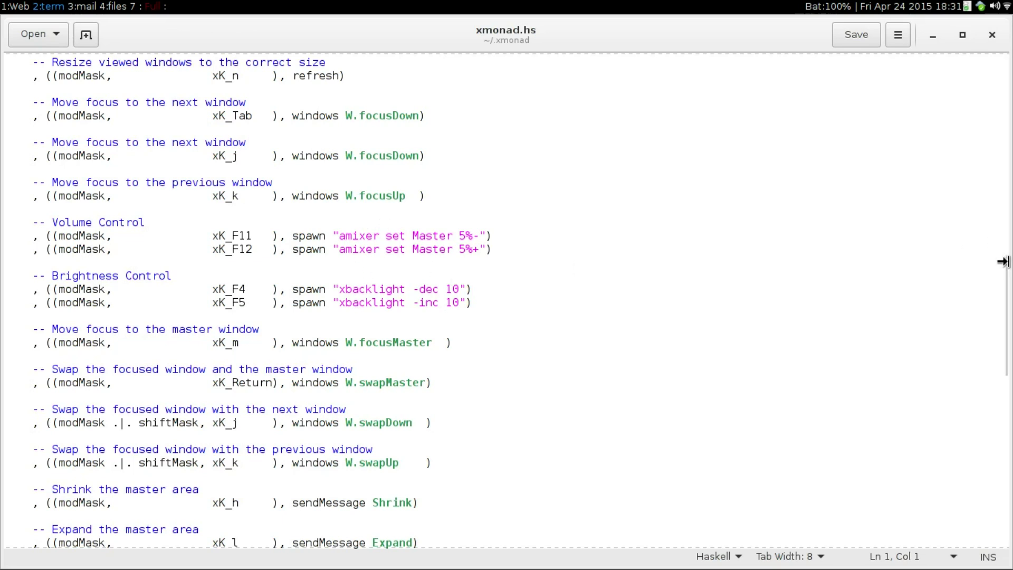
{"action": "left_click_drag", "start_coordinate": [1005, 262], "coordinate": [1008, 423]}
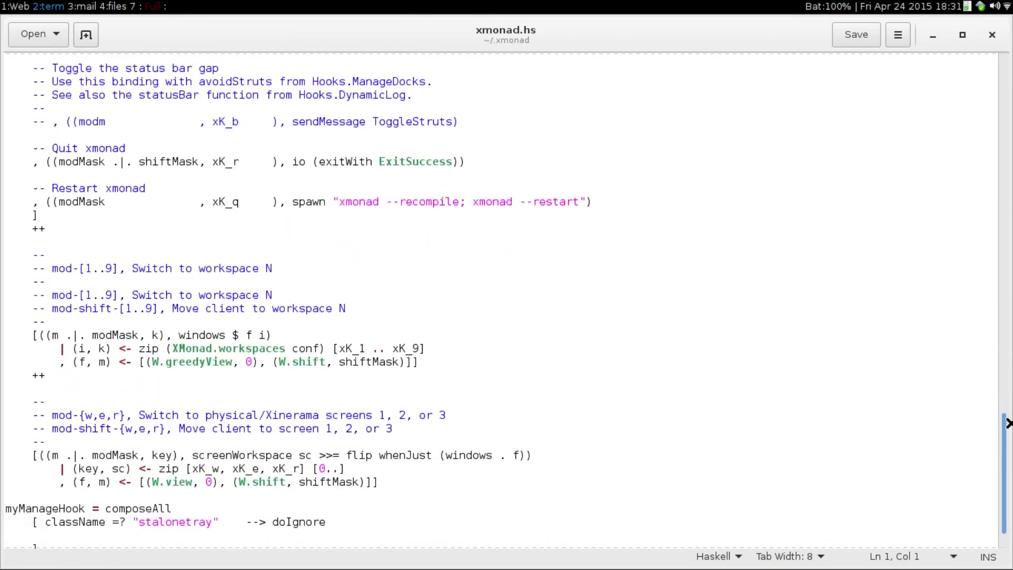
{"action": "left_click_drag", "start_coordinate": [1008, 423], "coordinate": [1004, 93]}
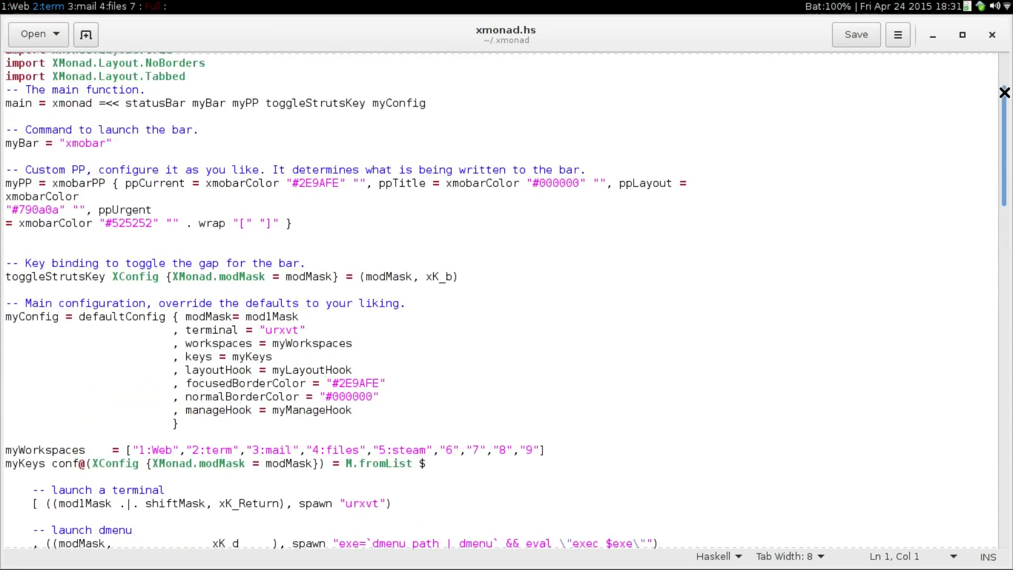
{"action": "mouse_move", "coordinate": [1004, 93]}
{"action": "left_mouse_down"}
{"action": "mouse_move", "coordinate": [1006, 77]}
{"action": "mouse_move", "coordinate": [1006, 100]}
{"action": "left_mouse_up"}
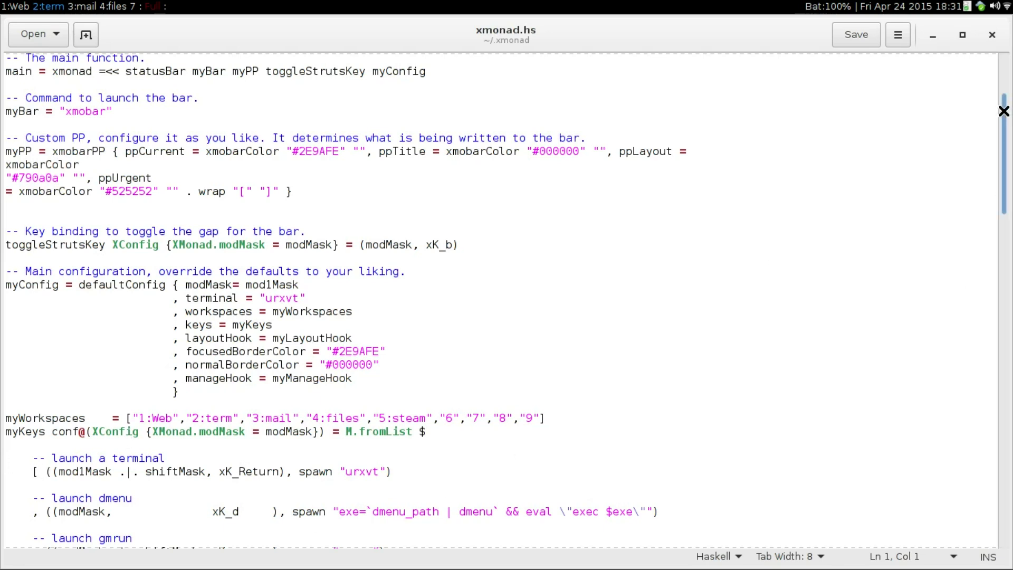
{"action": "left_click_drag", "start_coordinate": [1003, 111], "coordinate": [1007, 379]}
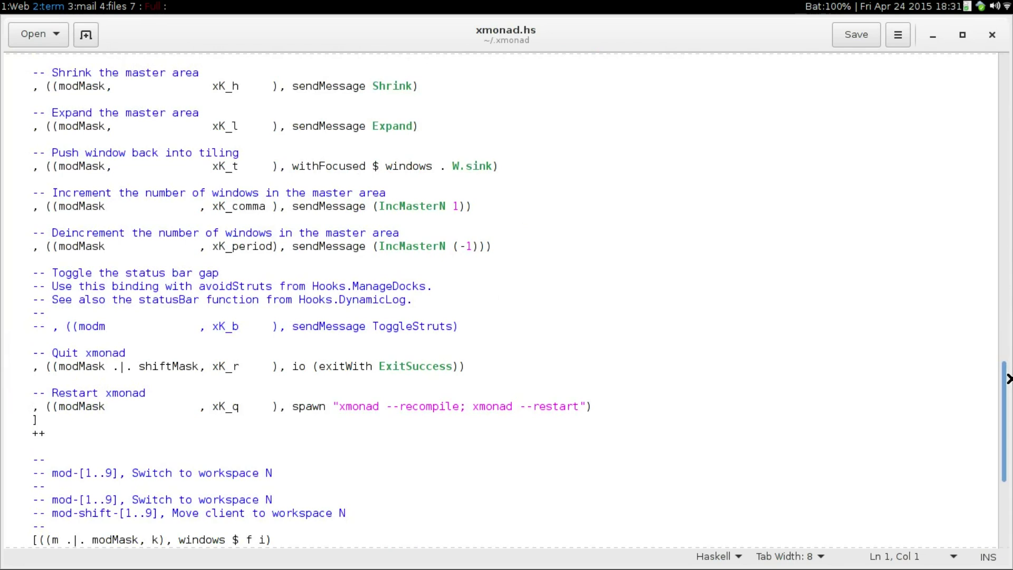
{"action": "left_click_drag", "start_coordinate": [1007, 378], "coordinate": [1008, 457]}
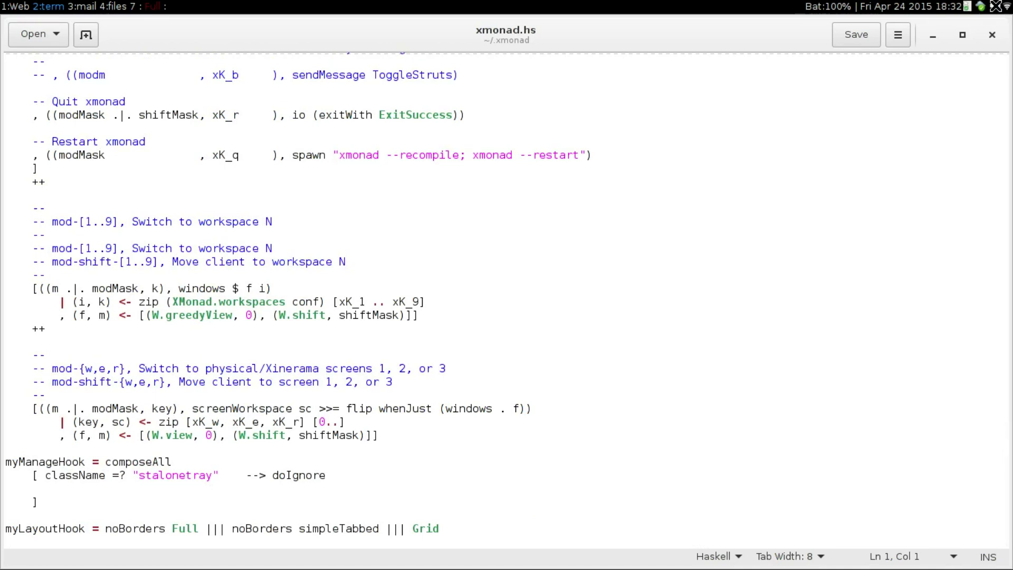
{"action": "scroll", "coordinate": [995, 6], "scroll_direction": "down", "scroll_amount": 2}
- Close the xmonad.hs editor and the terminals on workspaces 2 and 3
{"action": "mouse_move", "coordinate": [990, 9]}
{"action": "key", "text": "super+Tab"}
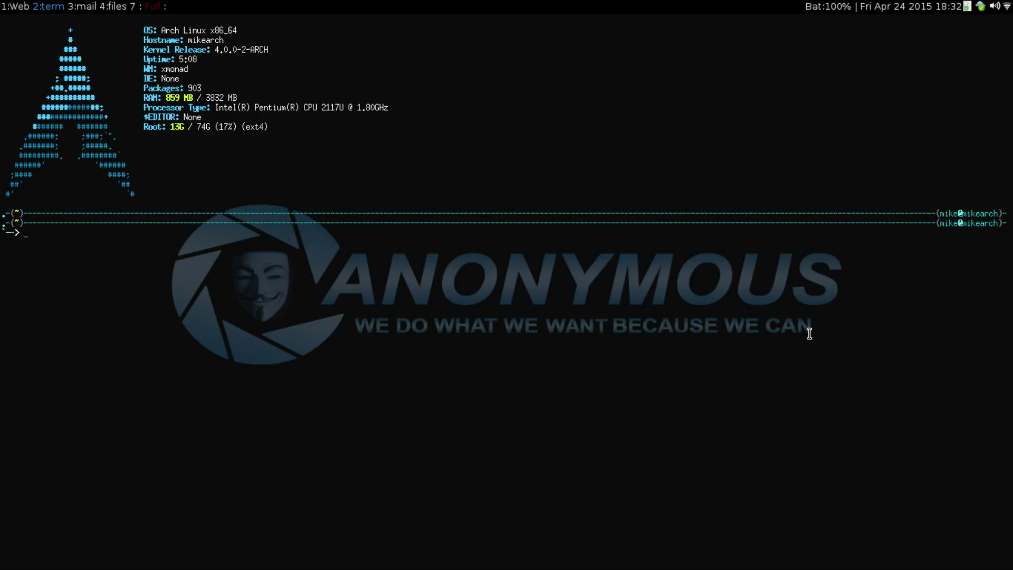
{"action": "key", "text": "super+shift+c"}
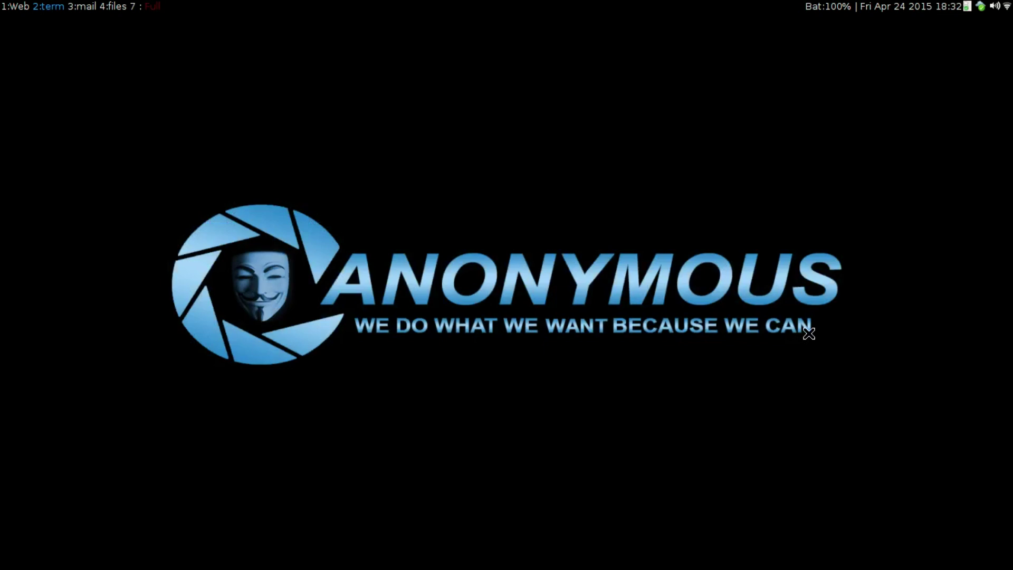
{"action": "key", "text": "super+3"}
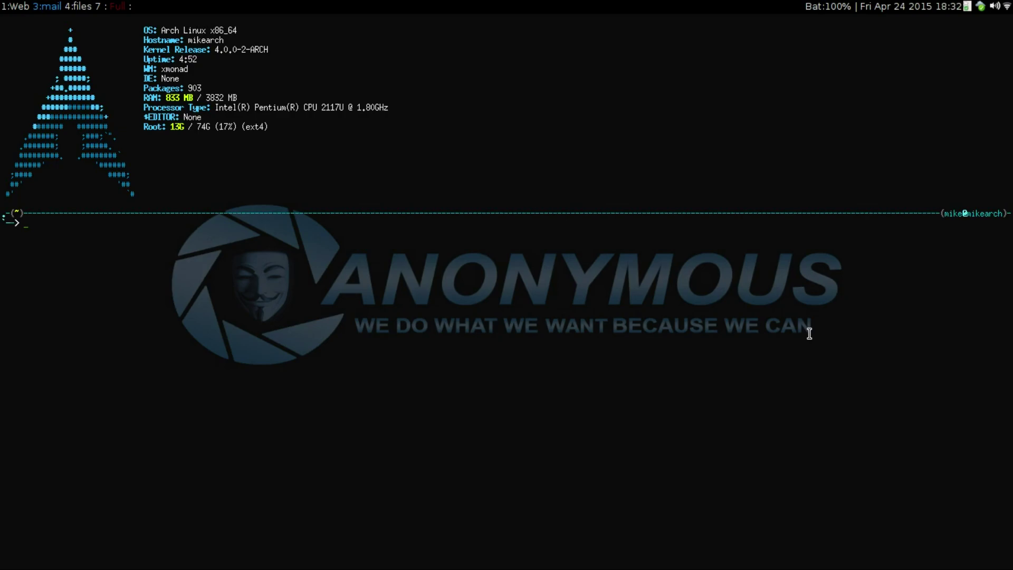
{"action": "key", "text": "super+shift+c"}
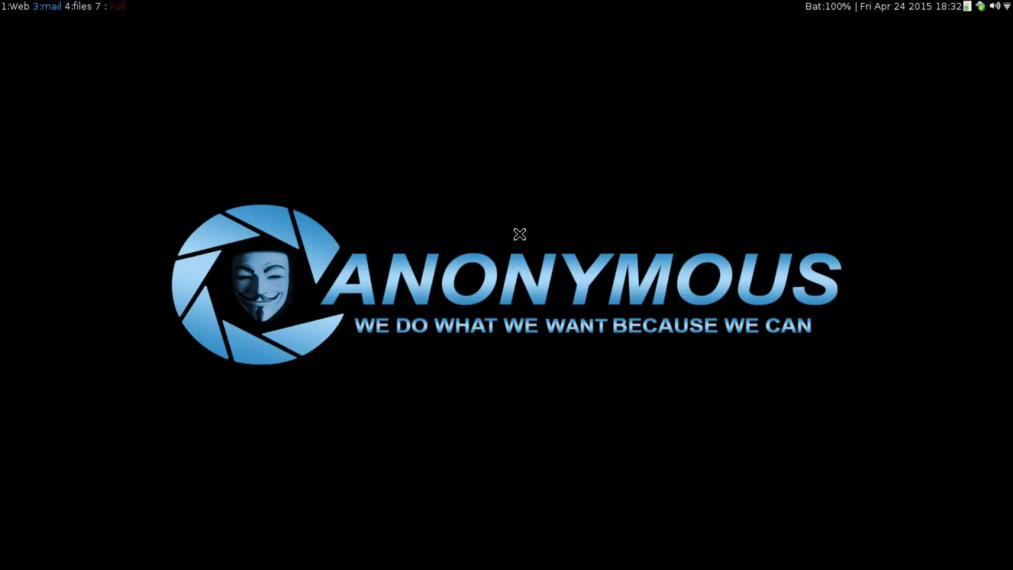
- Launch Steam from the program launcher, bringing up its login window
{"action": "key", "text": "super+p"}
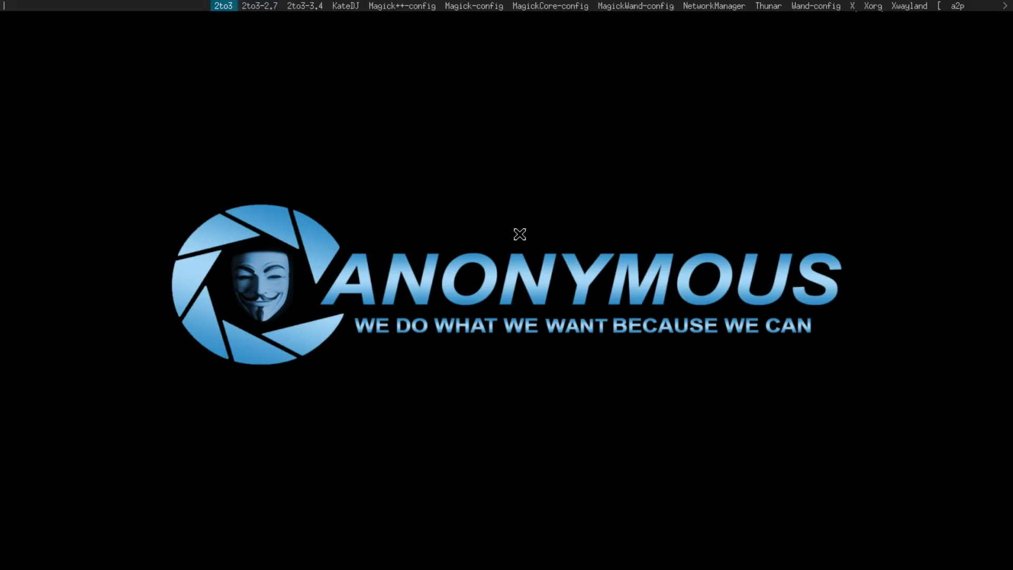
{"action": "type", "text": "firef"}
{"action": "key", "text": "Return"}
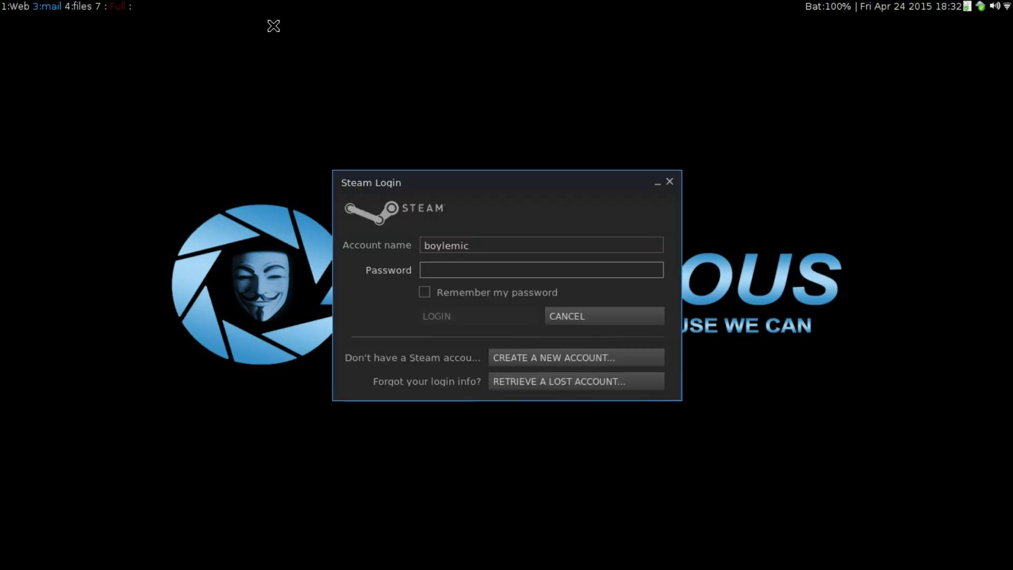
- Close the Steam Login window without signing in
{"action": "left_click", "coordinate": [669, 182]}
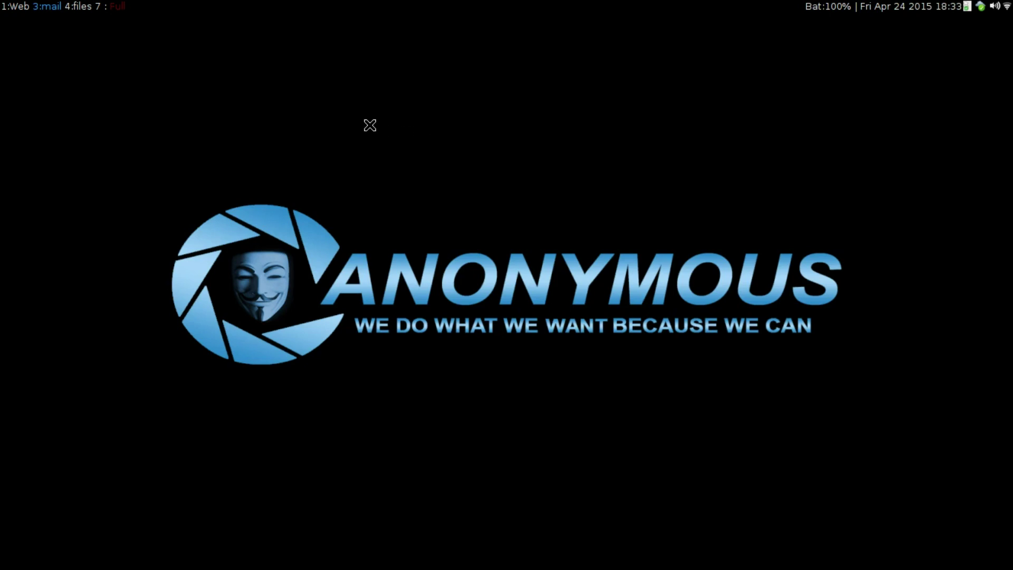
- Back on xmonad.org in 1:Web, open the third screenshot, Xmonad-screen-ashren-full.jpg, at full size
{"action": "key", "text": "alt+1"}
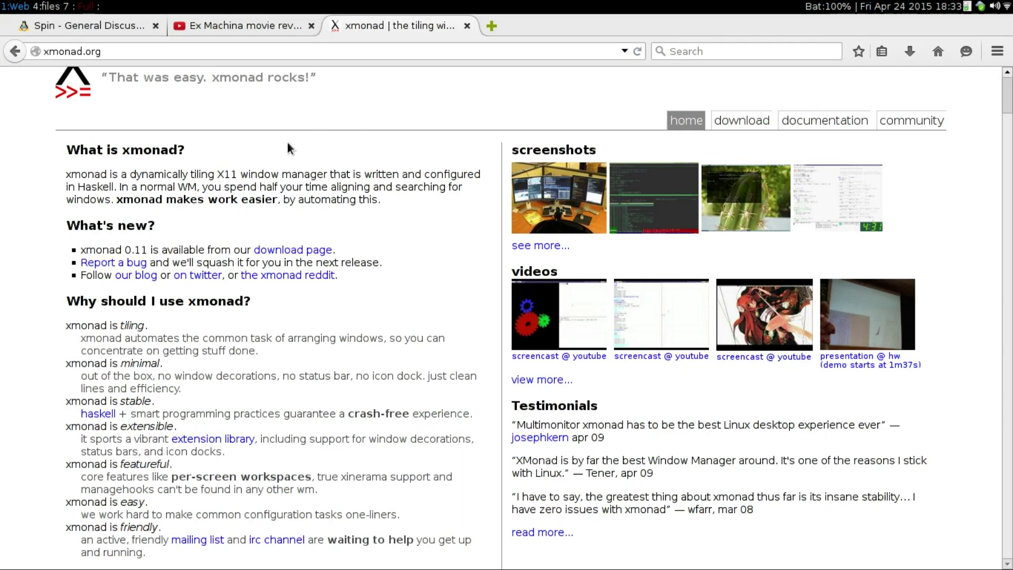
{"action": "scroll", "coordinate": [287, 142], "scroll_direction": "up", "scroll_amount": 1}
{"action": "scroll", "coordinate": [287, 142], "scroll_direction": "down", "scroll_amount": 1}
{"action": "scroll", "coordinate": [287, 146], "scroll_direction": "up", "scroll_amount": 1}
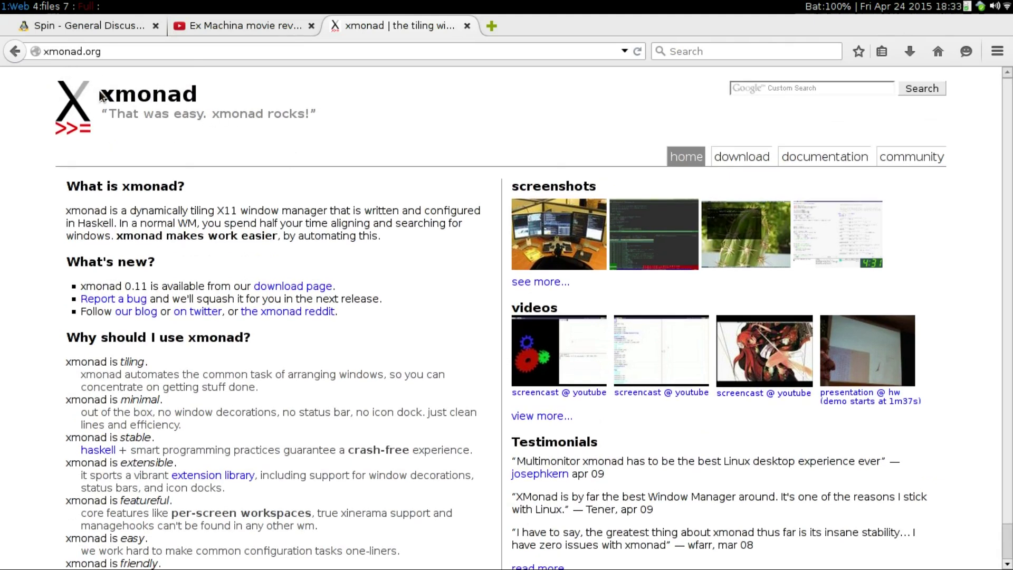
{"action": "left_click_drag", "start_coordinate": [101, 93], "coordinate": [267, 106]}
{"action": "left_click", "coordinate": [369, 207]}
{"action": "left_click", "coordinate": [740, 246]}
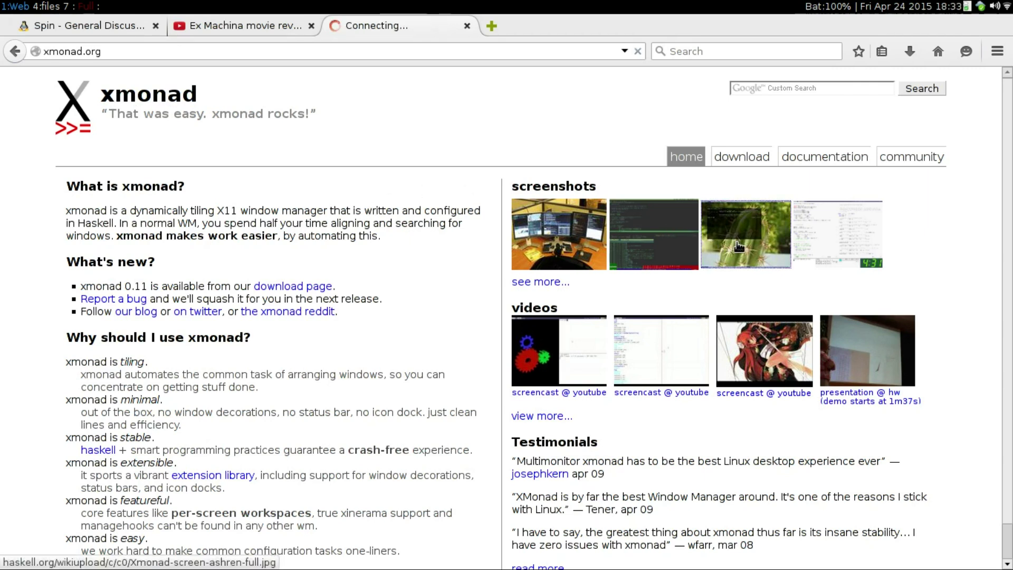